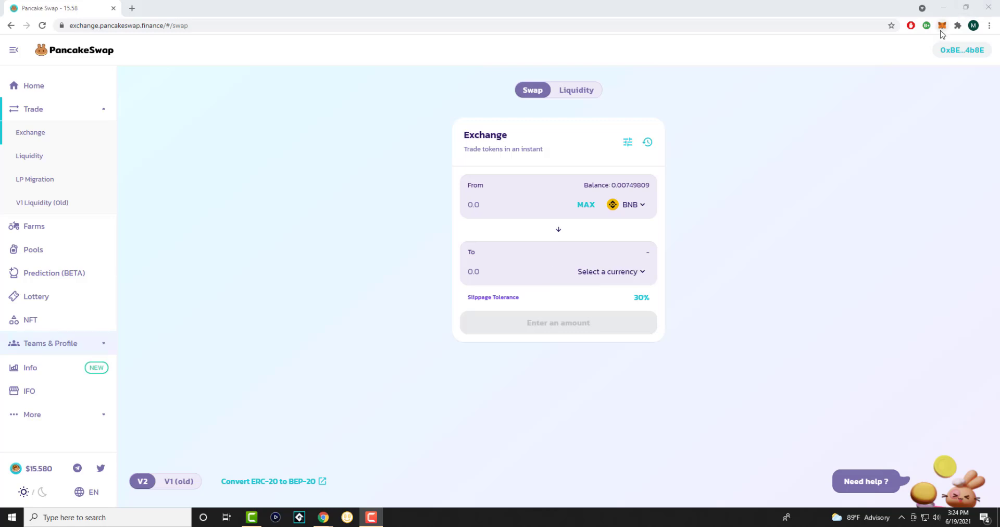
Check the wallet balance, then set Yeet to sell its full 7723082089.899823795 balance
left_click(942, 25)
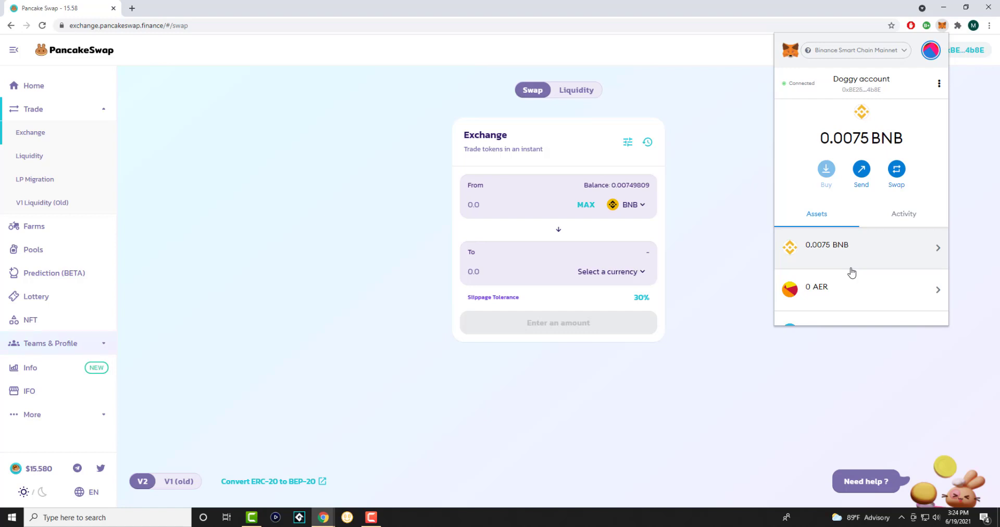
left_click(730, 241)
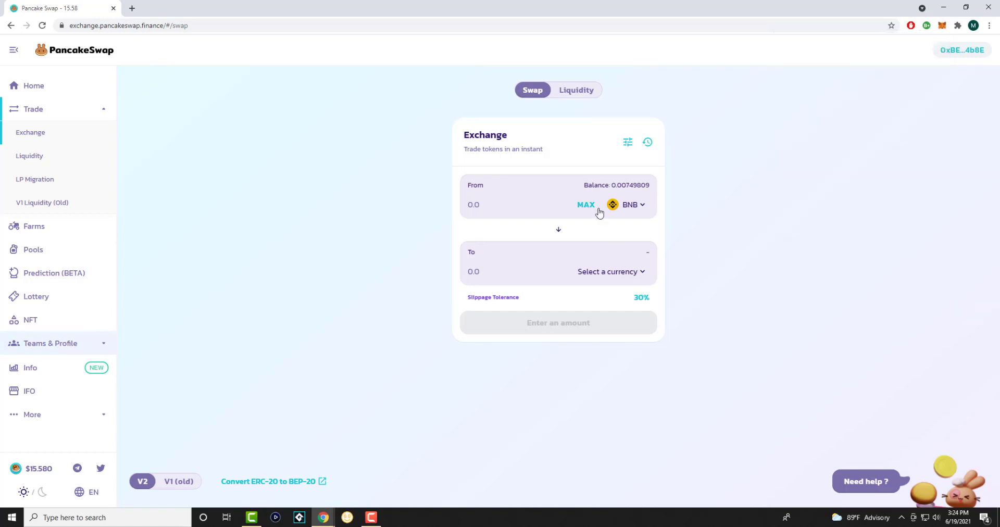
left_click(627, 206)
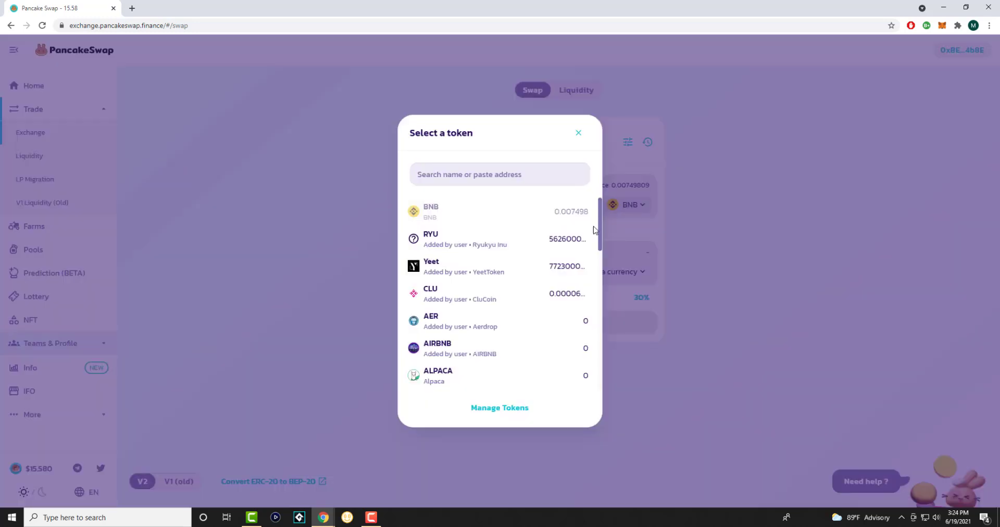
left_click(532, 263)
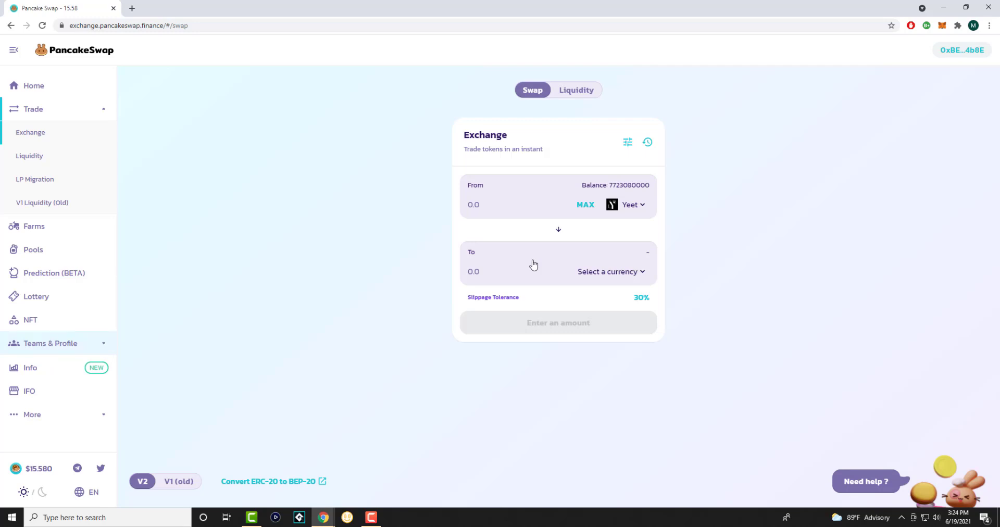
left_click(586, 205)
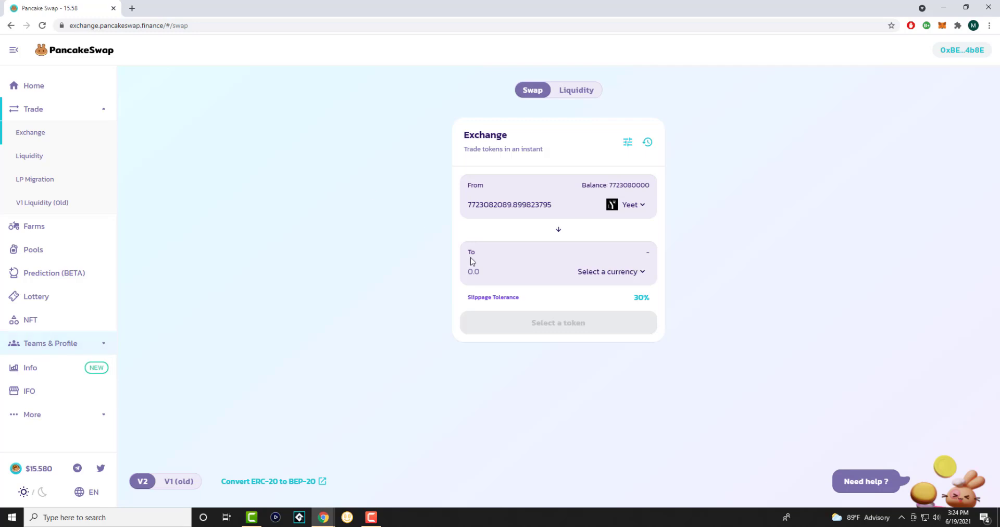
Bring up the receiving-side currency list to pick the token to receive
left_click(612, 275)
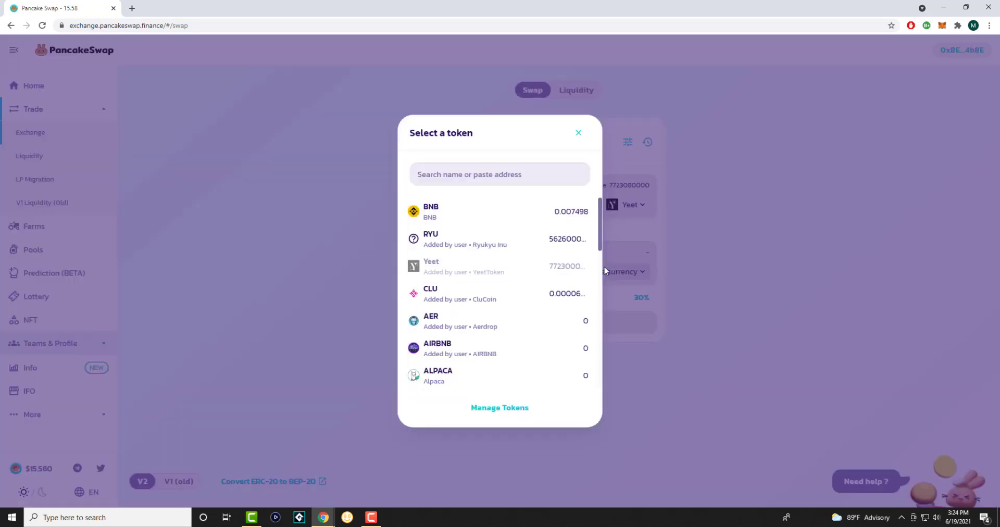
scroll(489, 317, "down", 2)
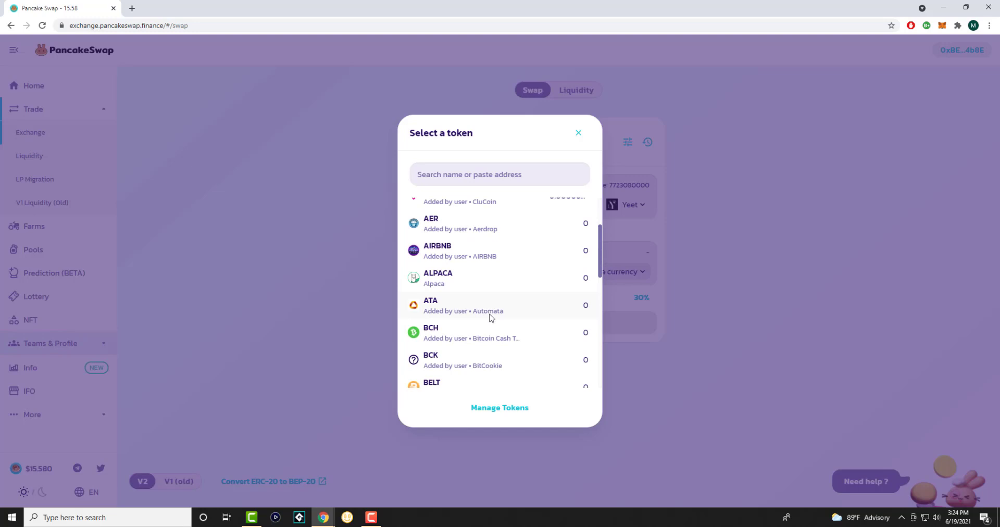
scroll(490, 318, "up", 3)
Choose BNB to receive (about 0.00638401 BNB) and approve Yeet for trading
left_click(464, 214)
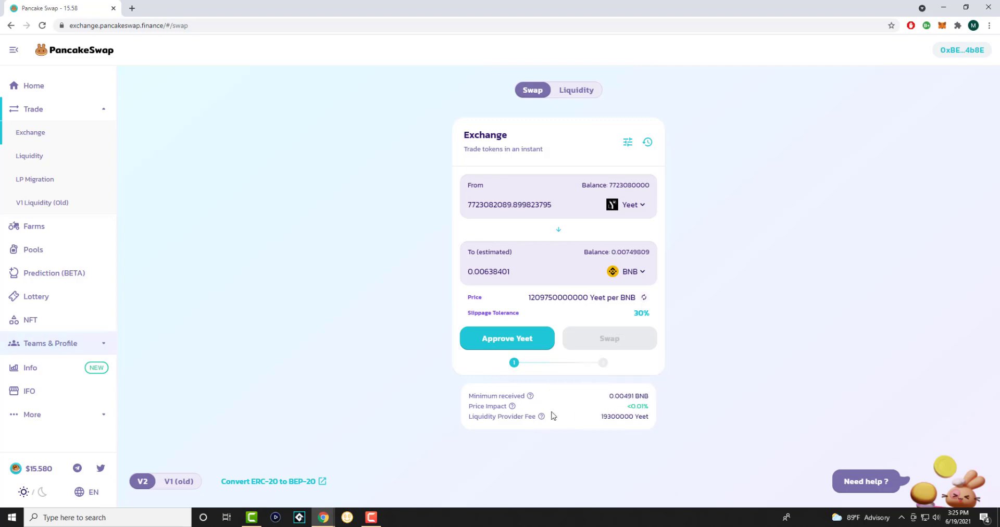
left_click(516, 340)
Show the transaction settings with 30.00% slippage tolerance and a 20-minute deadline
left_click(627, 143)
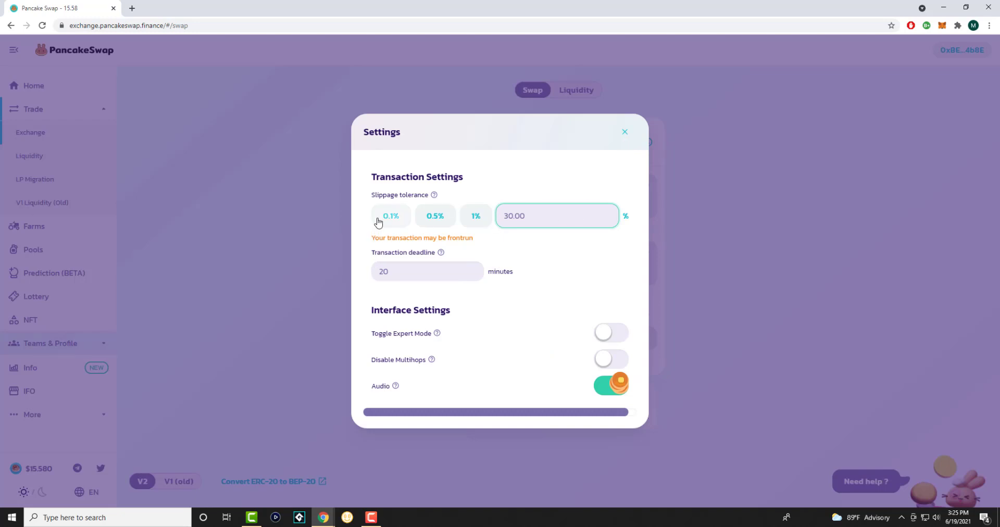
mouse_move(432, 196)
left_click(625, 132)
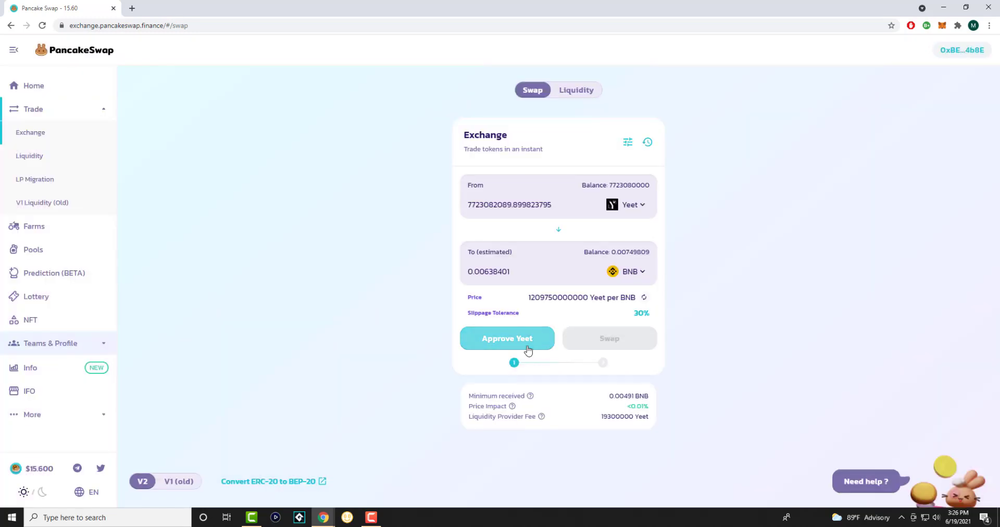
left_click(558, 230)
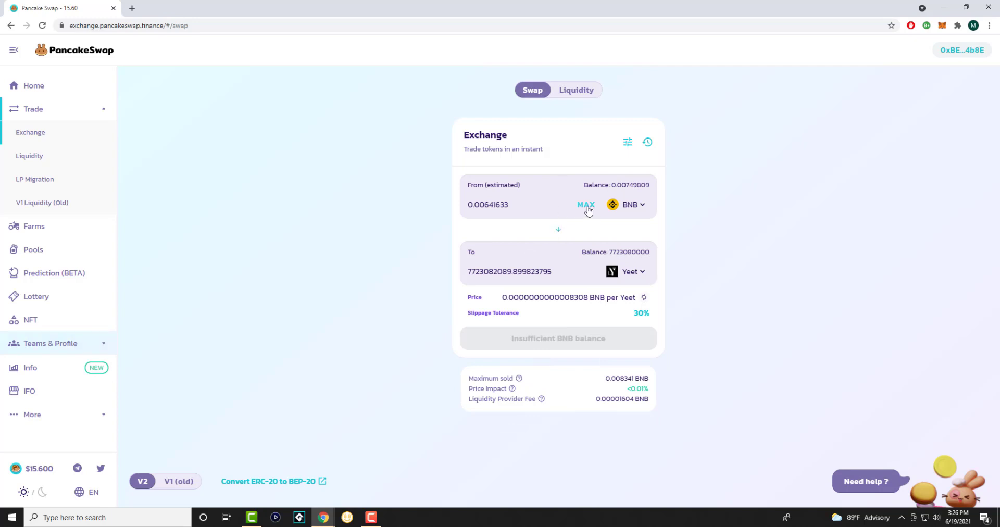
left_click(587, 206)
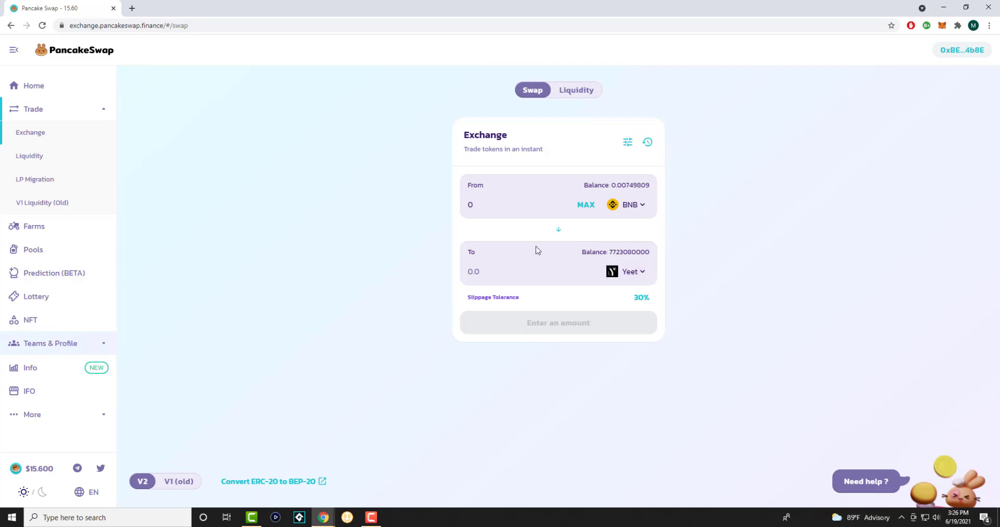
type(".007")
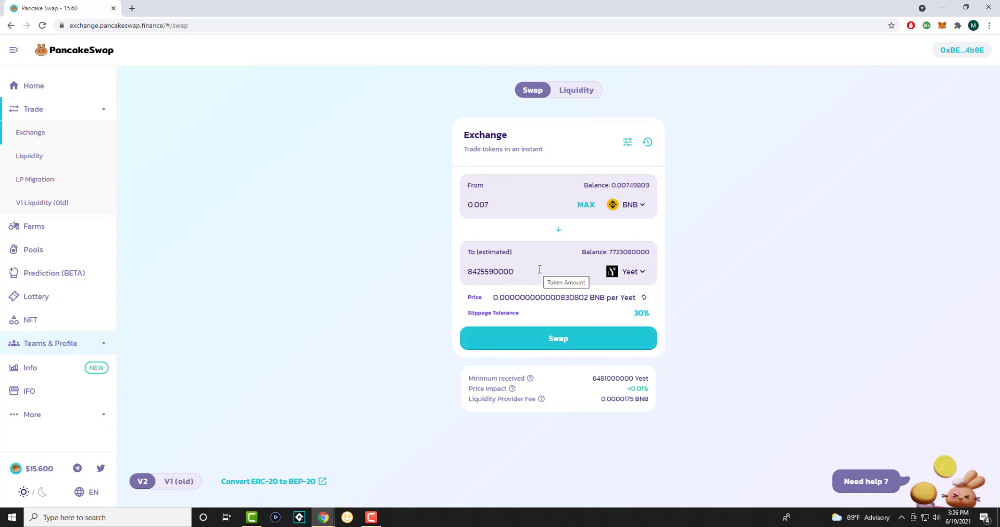
left_click(602, 336)
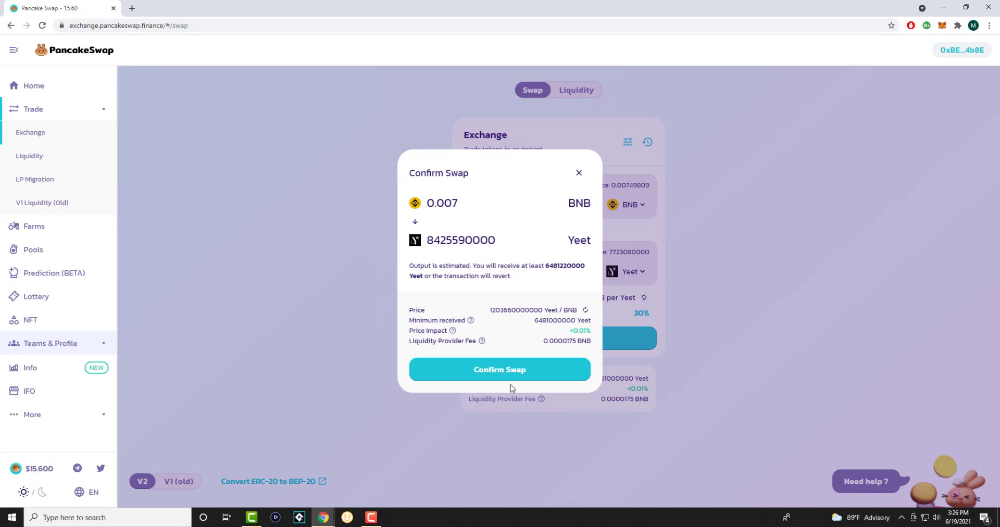
left_click(509, 370)
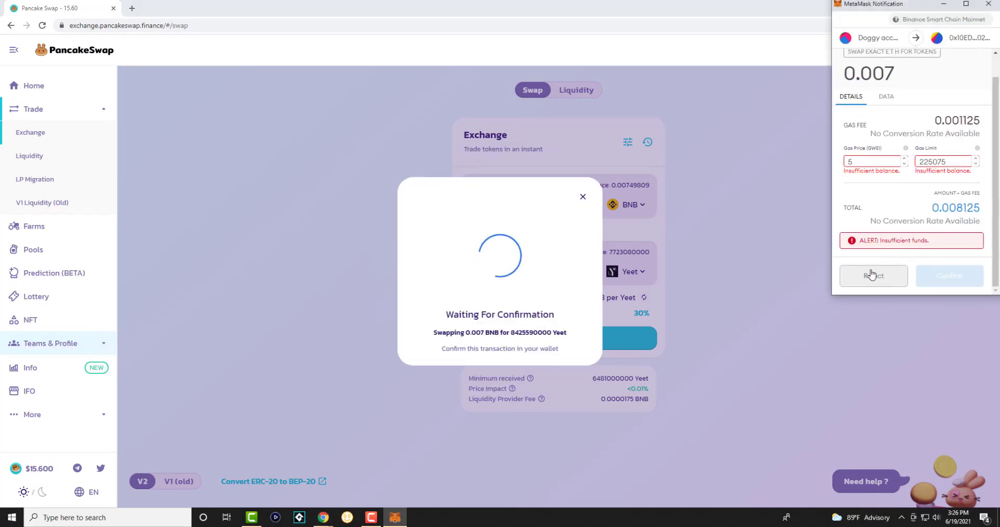
left_click(870, 276)
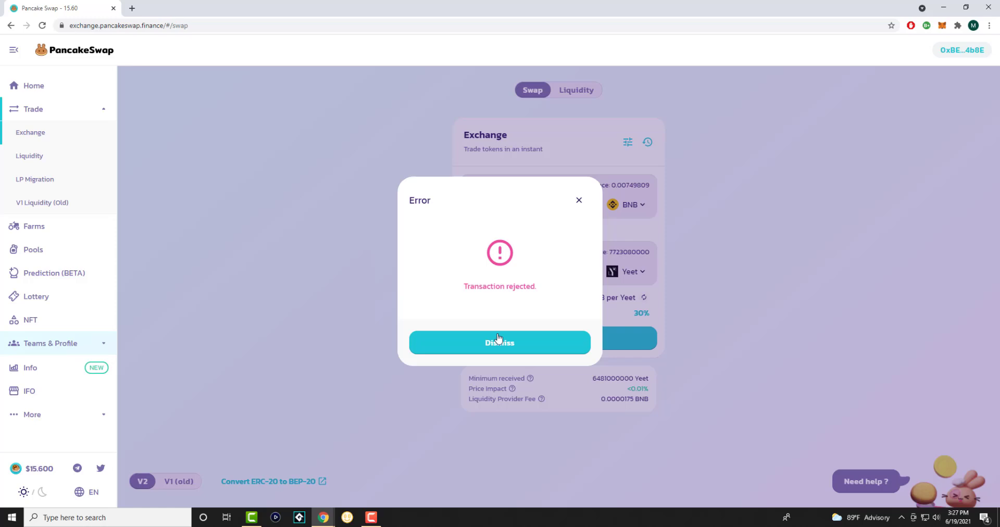
left_click(499, 336)
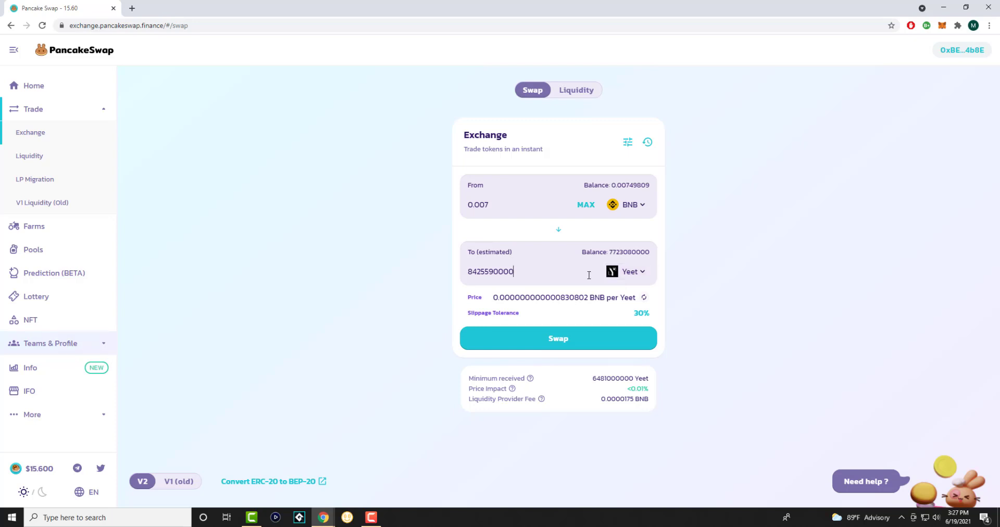
Browse the receiving-side token list, reviewing balances such as 0.007498 BNB and Yeet
left_click(609, 274)
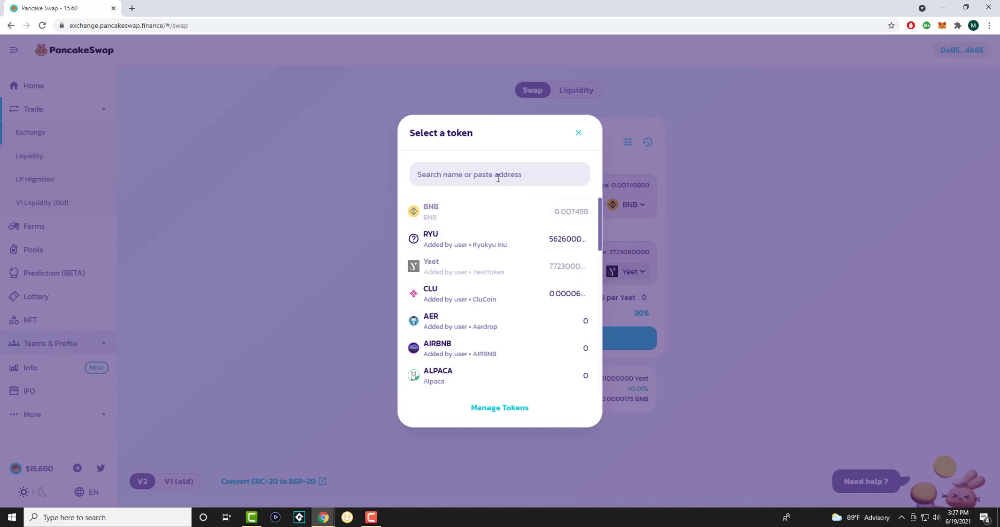
left_click(497, 176)
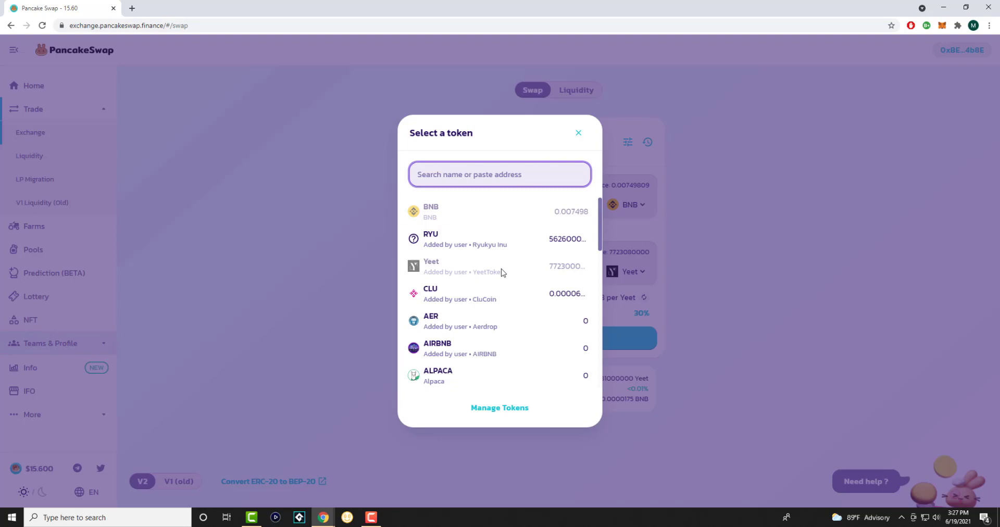
scroll(504, 268, "down", 2)
scroll(503, 268, "down", 5)
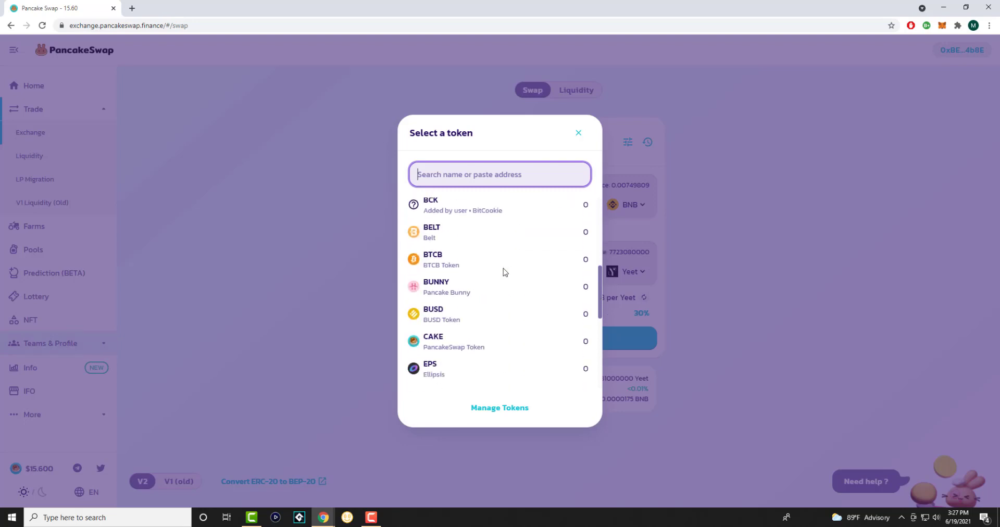
scroll(504, 268, "up", 6)
scroll(504, 272, "up", 1)
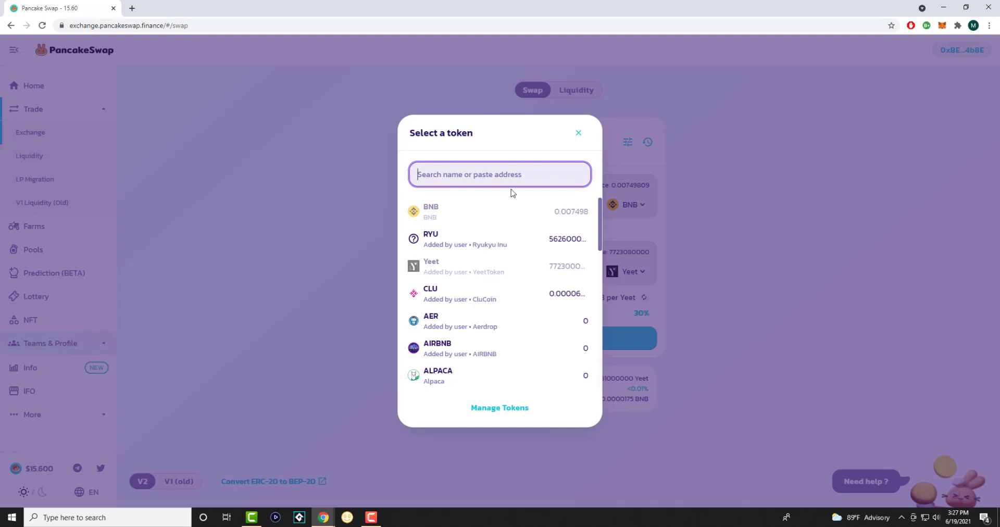
scroll(446, 304, "down", 1)
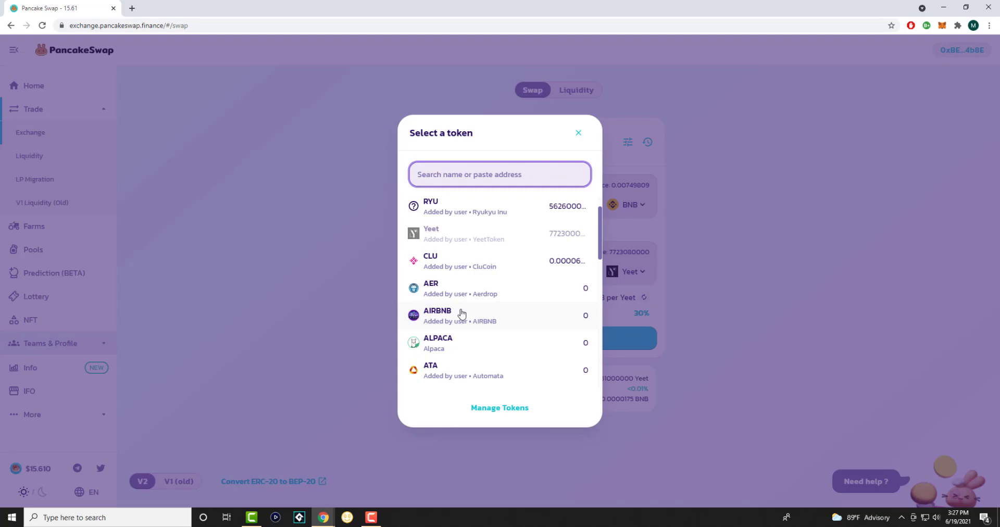
scroll(463, 315, "down", 8)
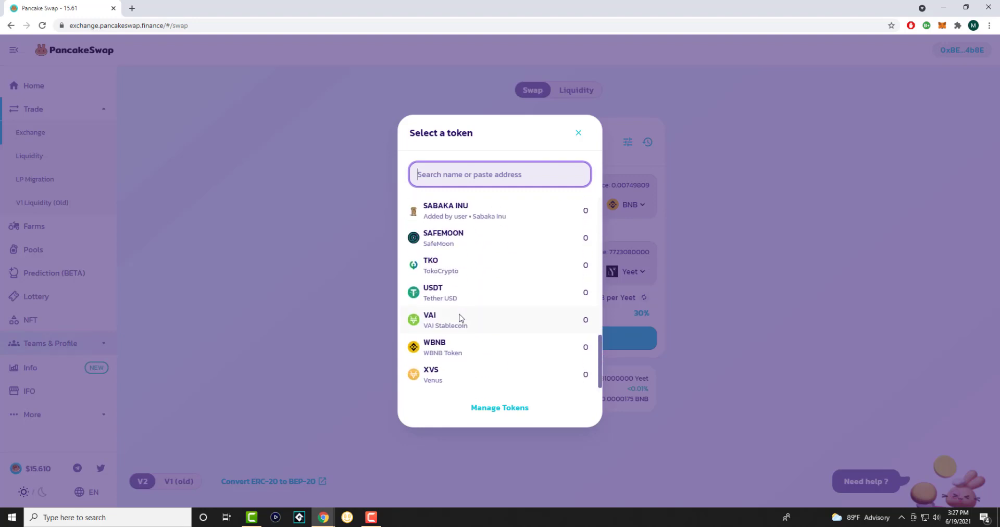
scroll(480, 360, "up", 4)
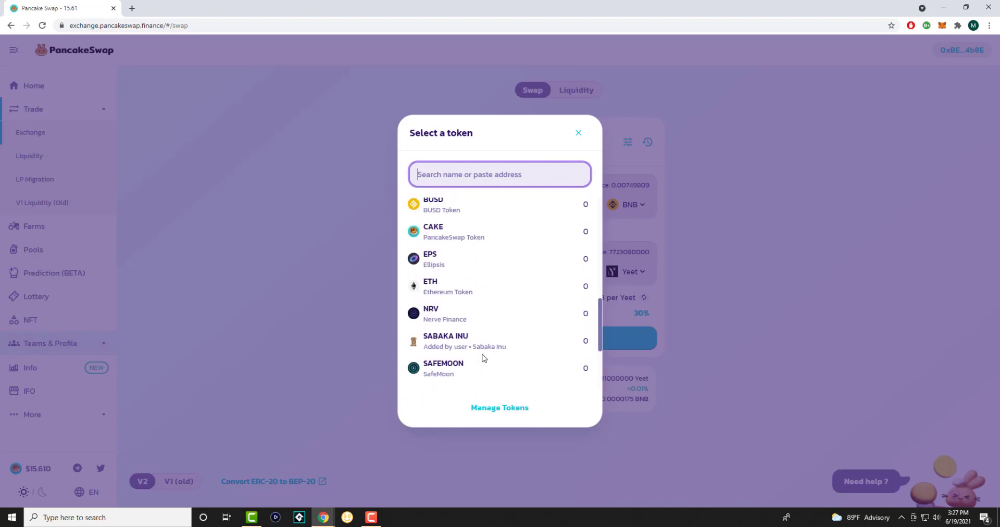
scroll(478, 333, "up", 1)
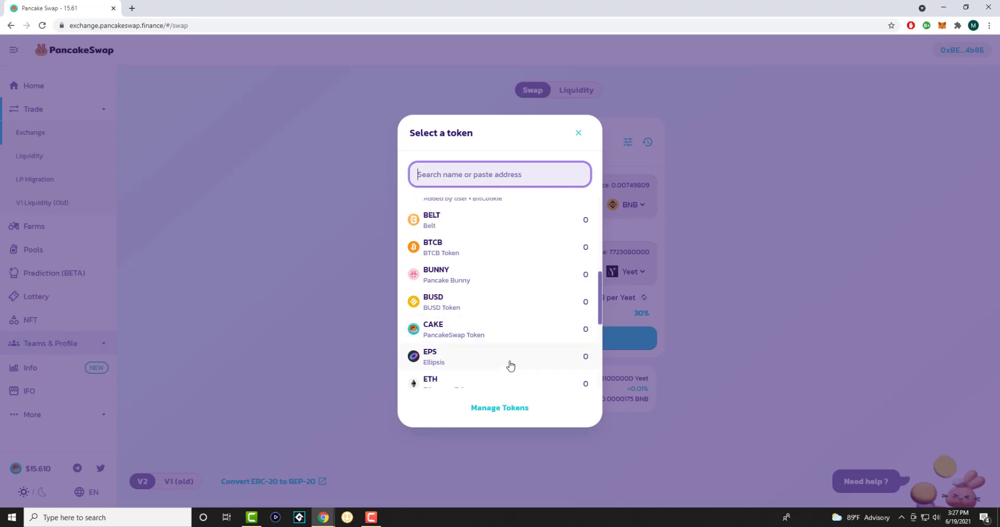
scroll(471, 292, "up", 1)
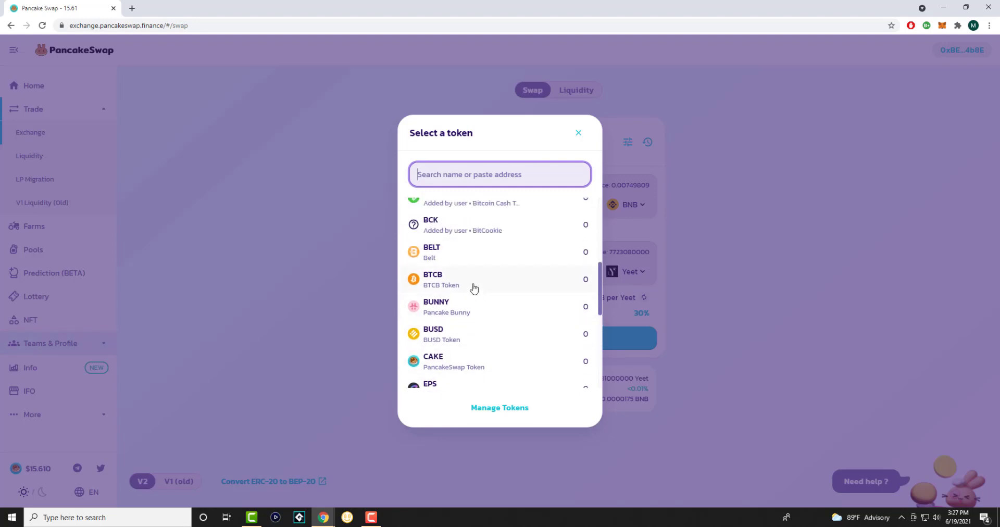
scroll(477, 311, "up", 5)
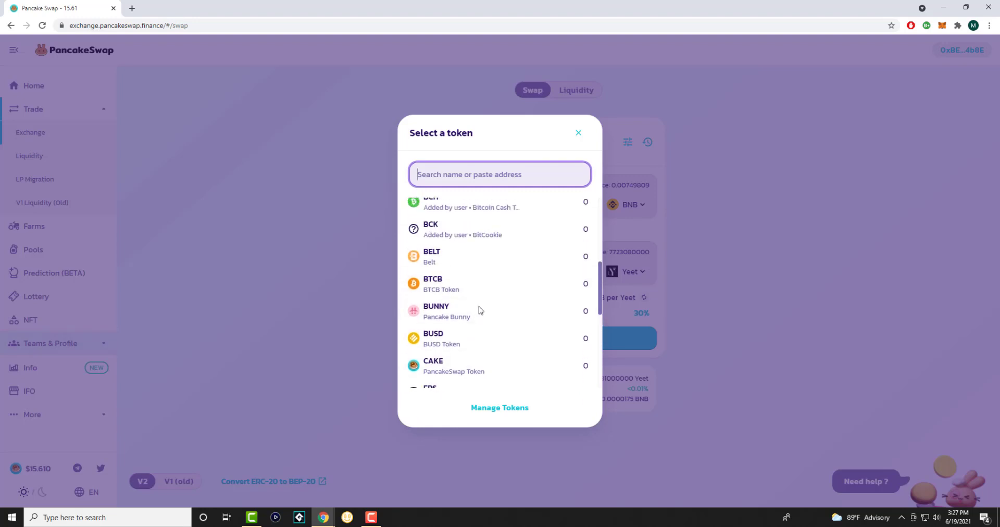
scroll(480, 311, "down", 5)
scroll(479, 308, "down", 3)
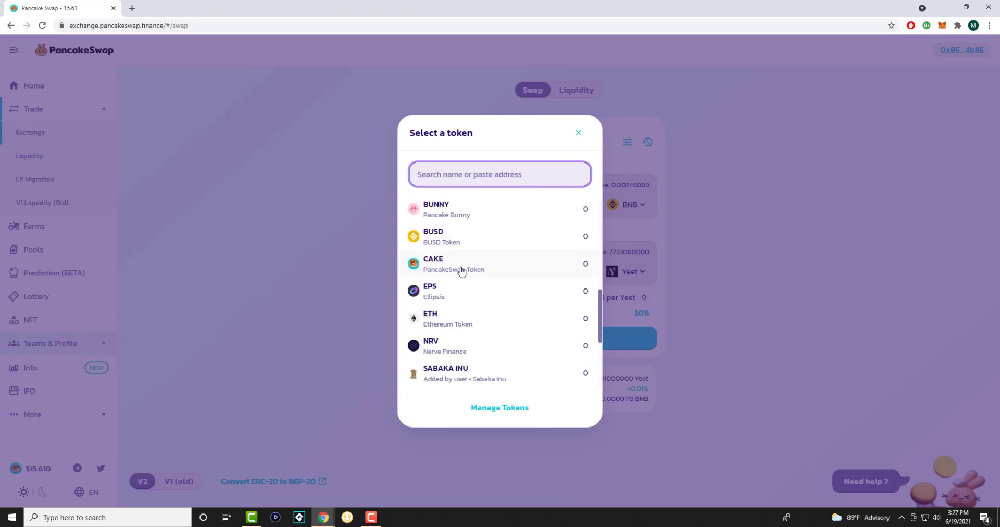
scroll(466, 340, "down", 3)
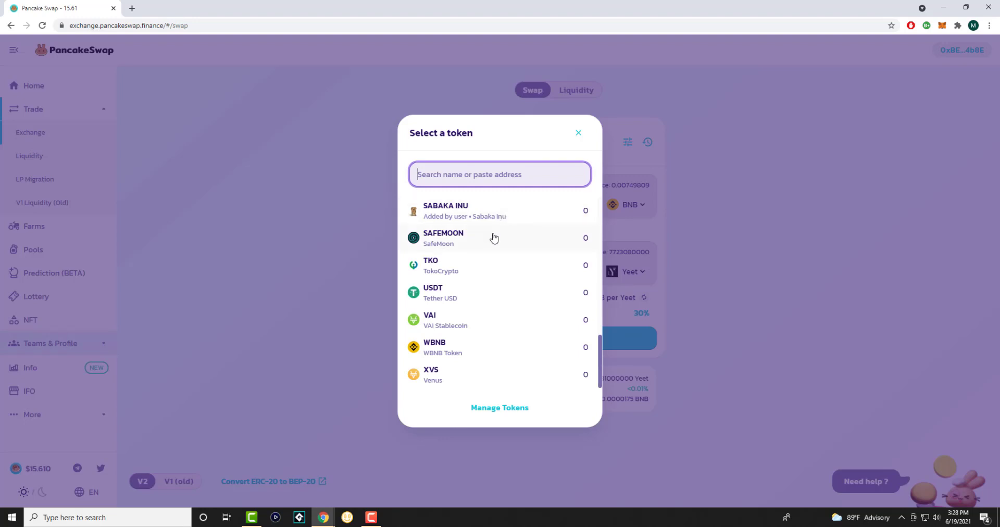
scroll(494, 238, "up", 10)
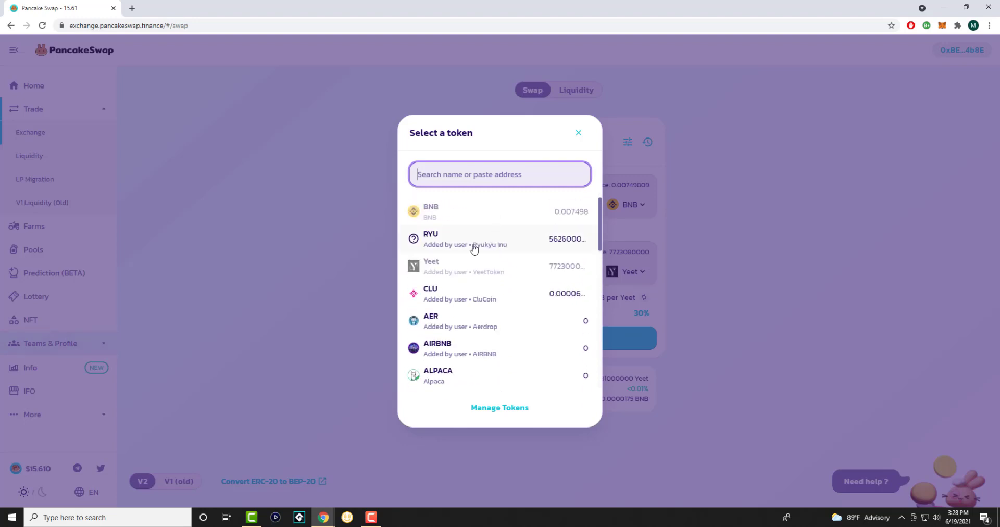
left_click(293, 268)
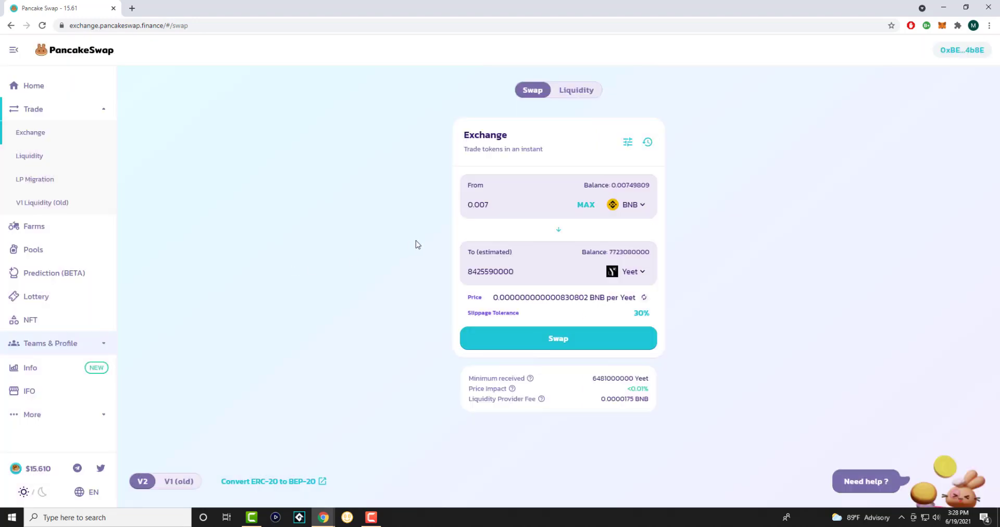